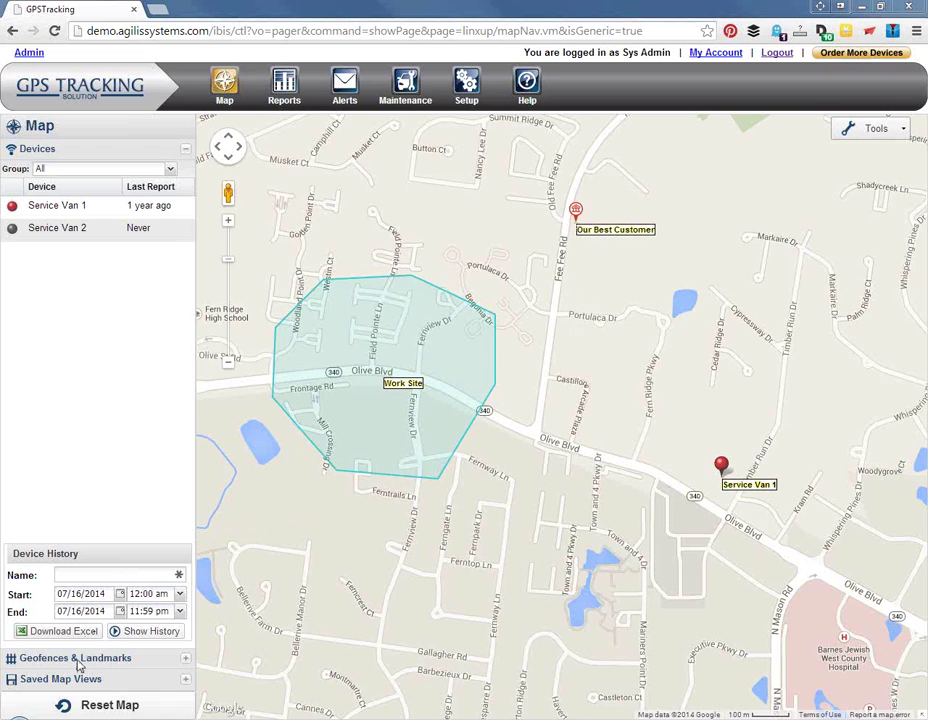
Open the Geofences & Landmarks list and switch its Geofences filter off and back on.
left_click(78, 660)
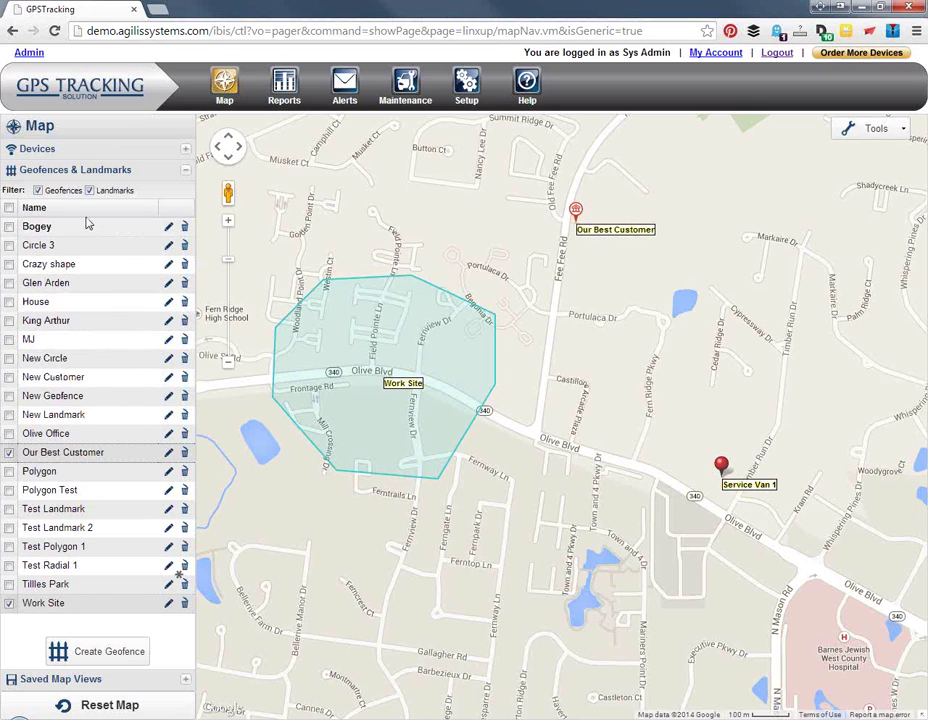
left_click(38, 190)
left_click(38, 190)
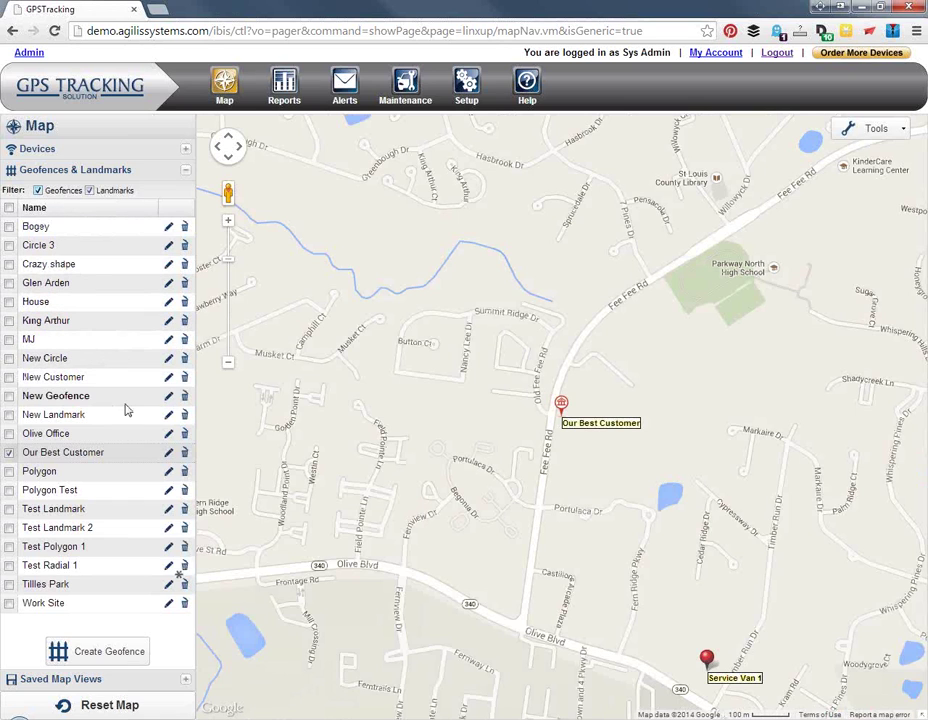
Start a new geofence entry of type Landmark and name it New Landmark.
left_click(99, 658)
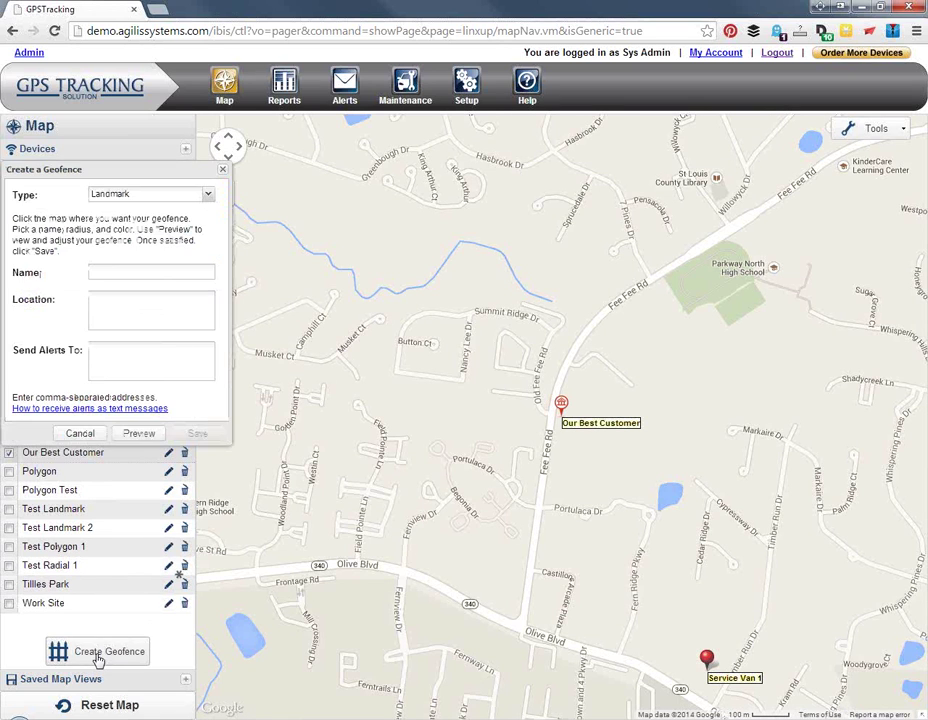
left_click(207, 197)
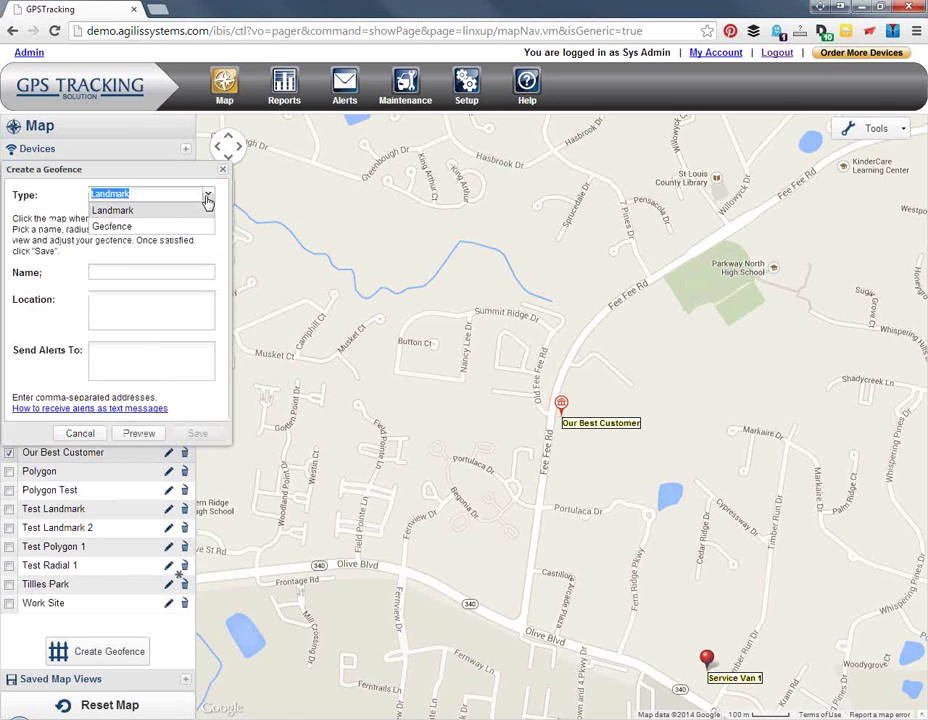
left_click(196, 212)
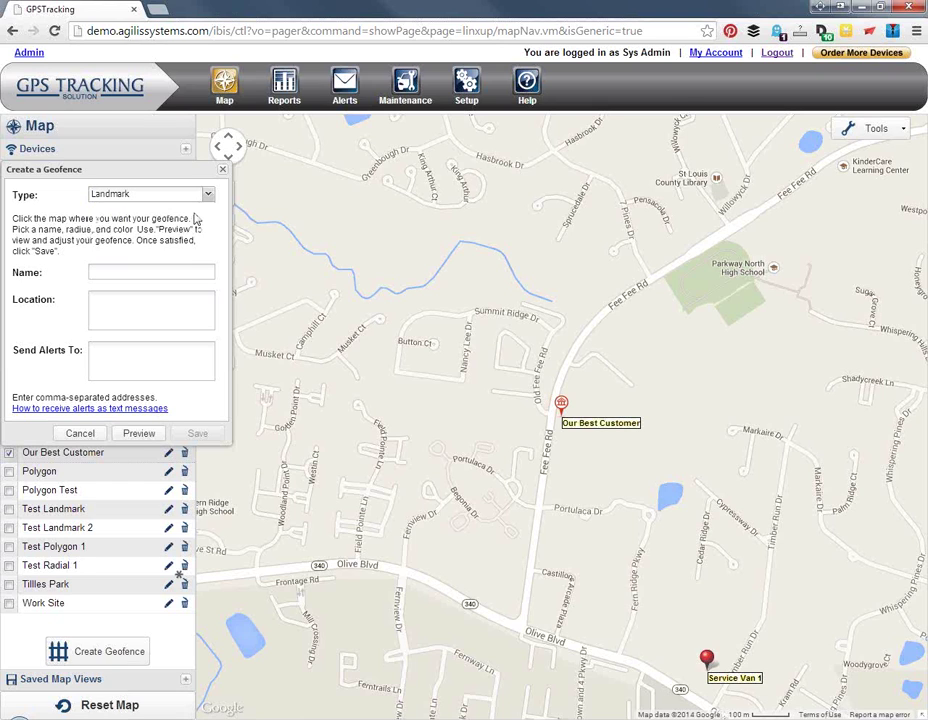
left_click(143, 272)
type("New Landmark")
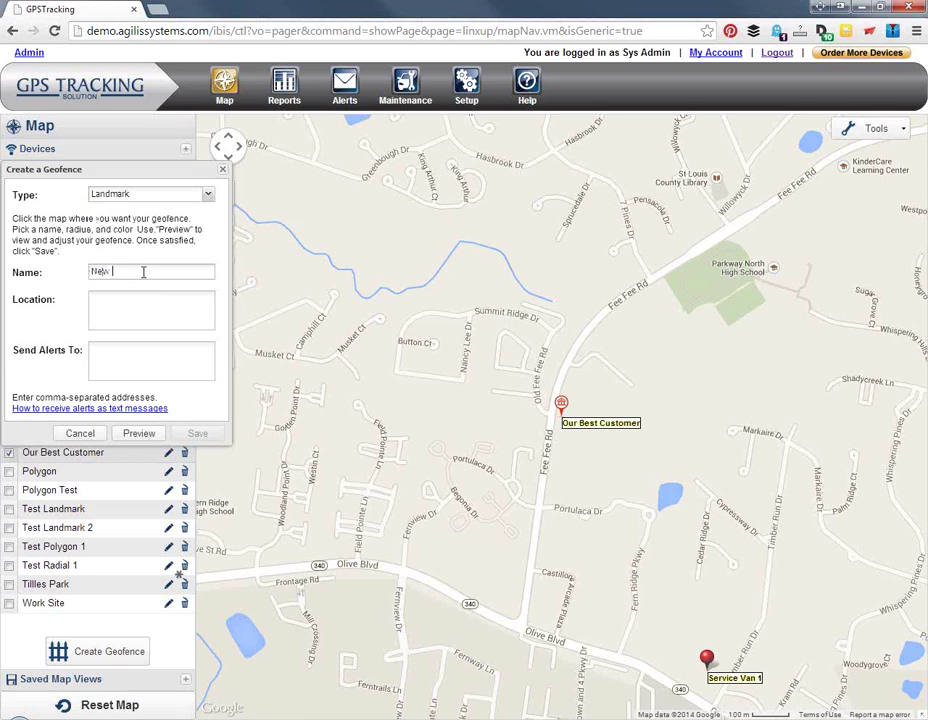
Place the landmark on the map at Summit Ridge Dr and save it with no alert recipients.
left_click(138, 302)
left_click(436, 316)
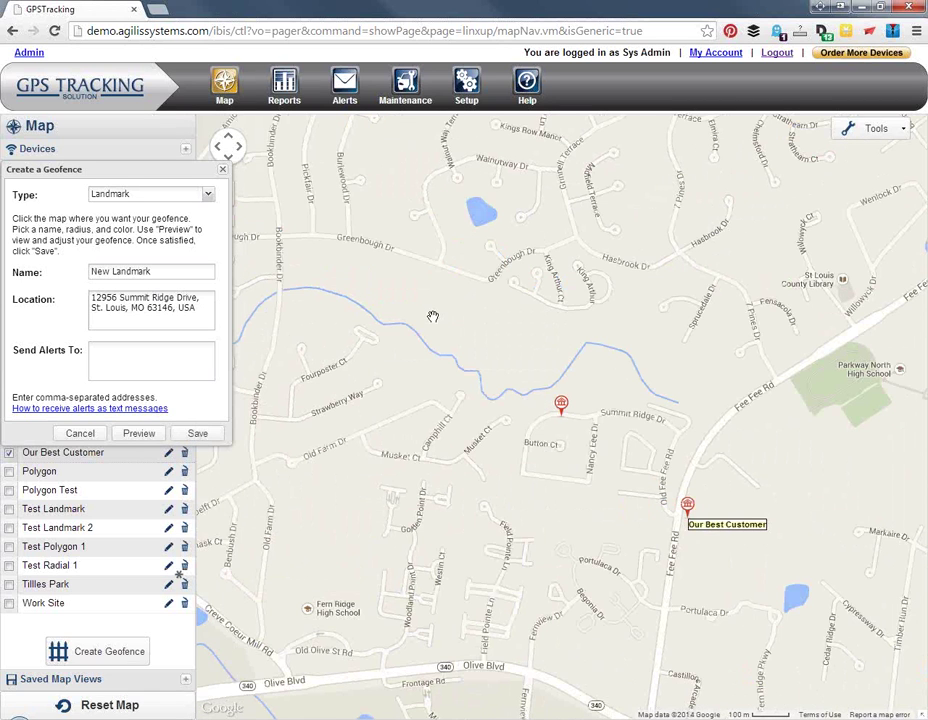
left_click(129, 354)
left_click(192, 433)
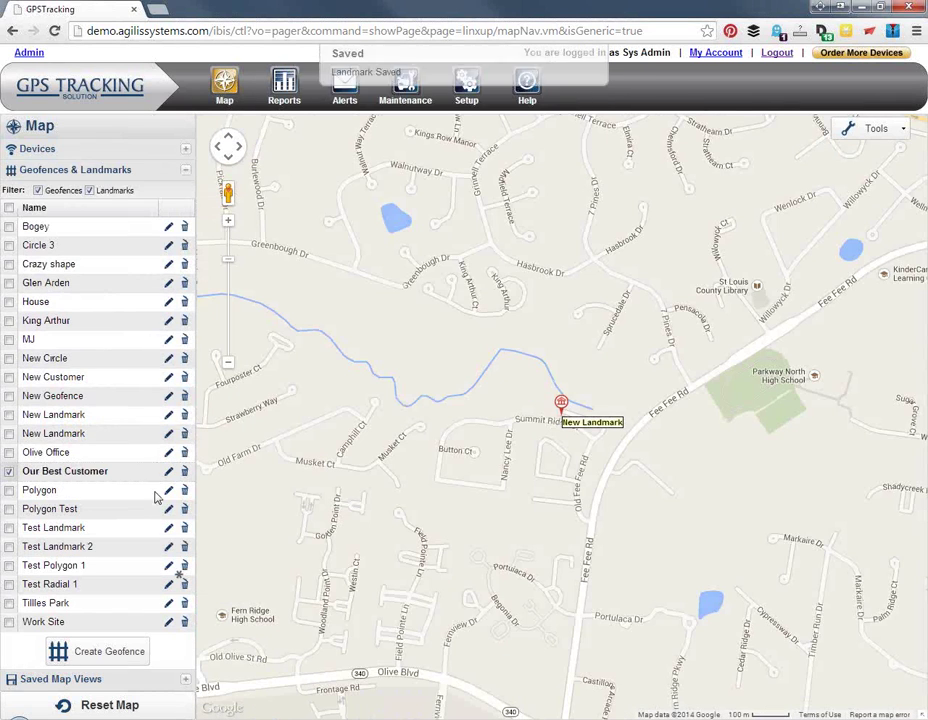
Start a new entry of type Geofence, keep the Circle shape, and name it Circle.
left_click(115, 660)
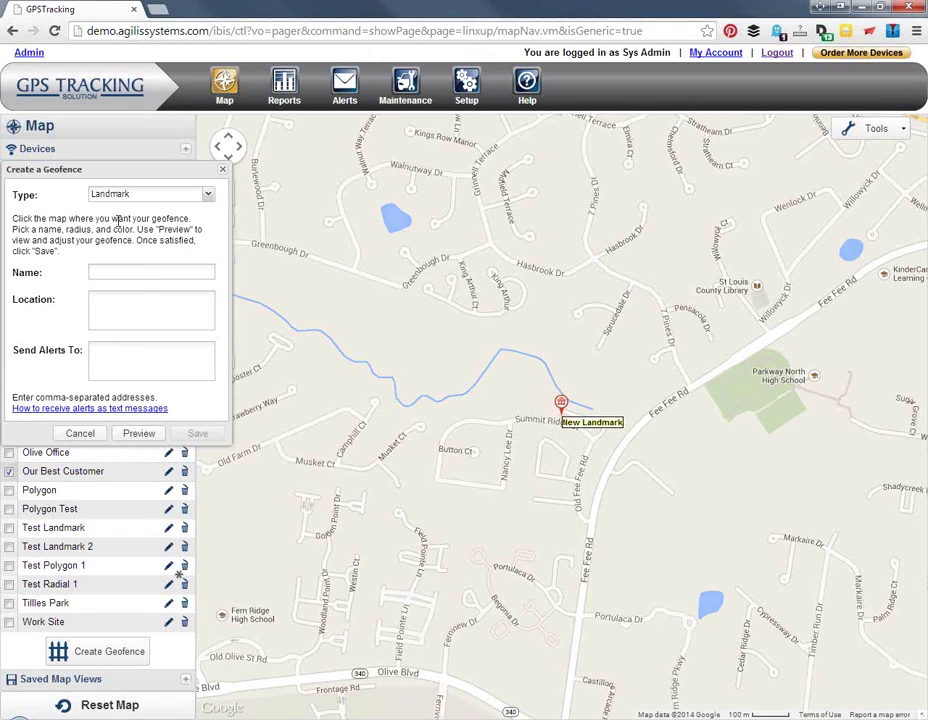
left_click(208, 194)
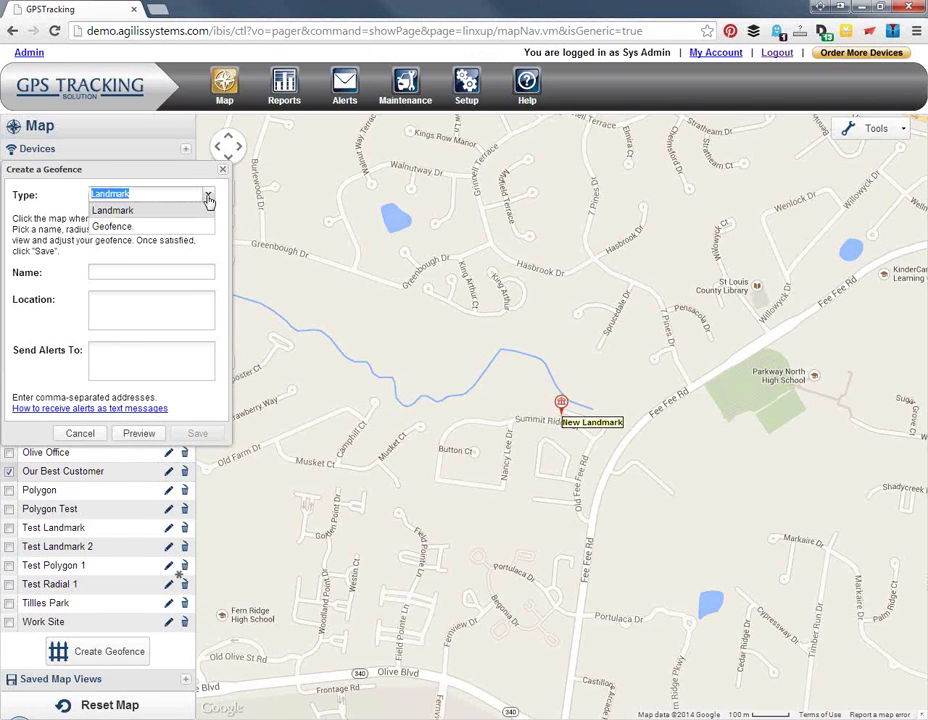
left_click(190, 230)
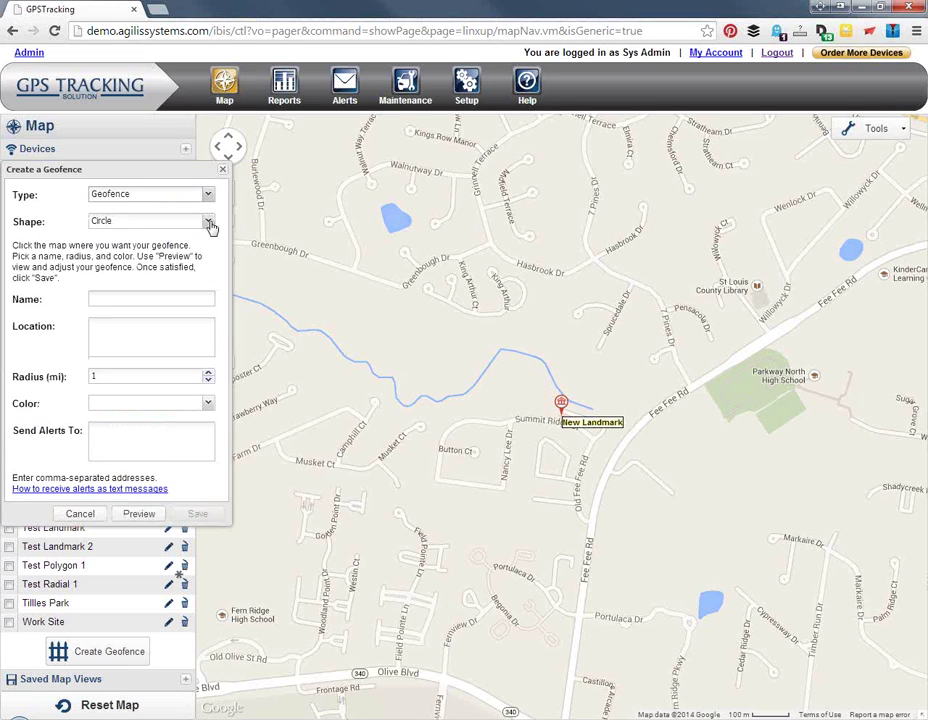
left_click(209, 223)
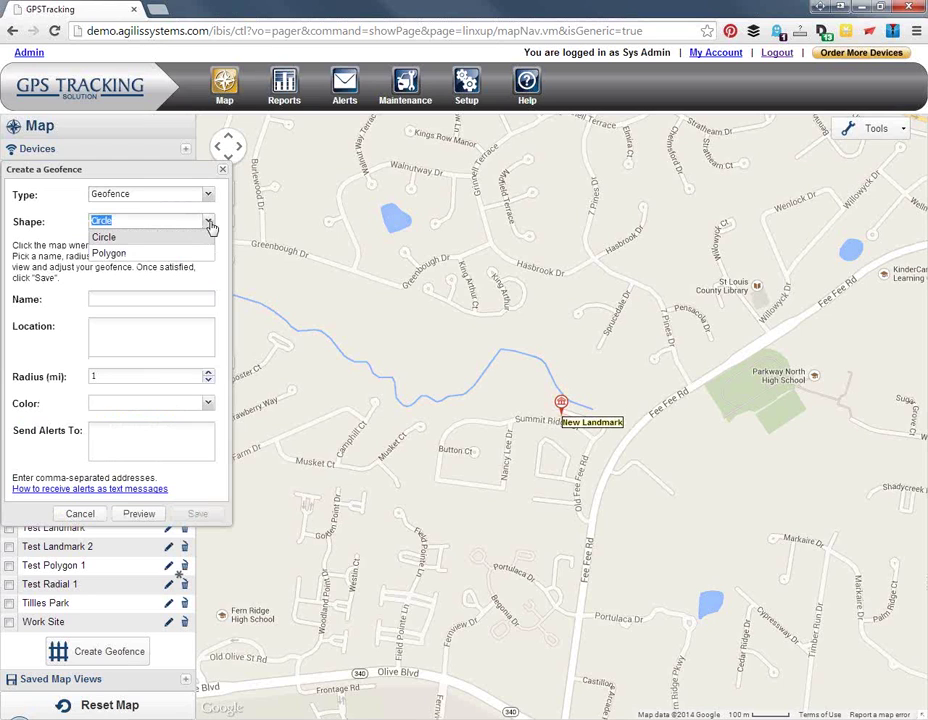
left_click(210, 226)
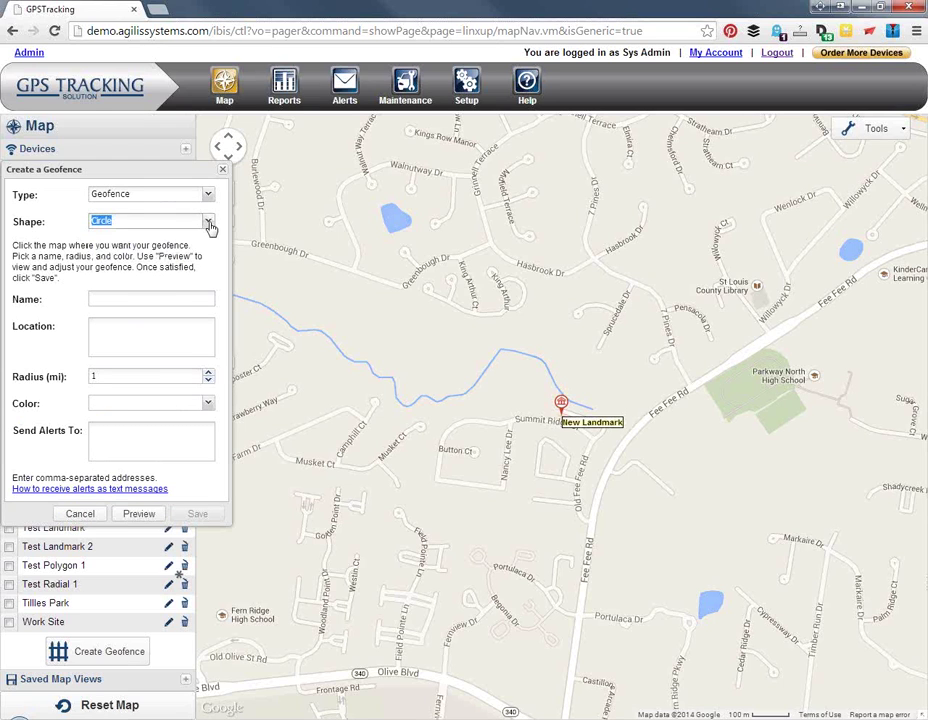
left_click(172, 293)
type("Circle")
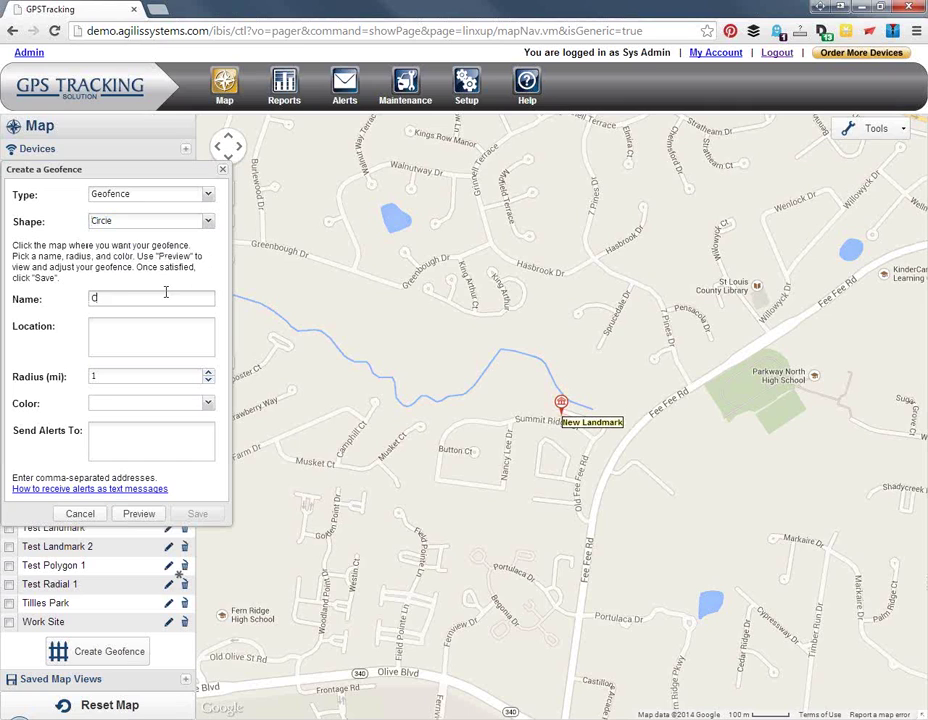
Centre the circular geofence on the map near Walnutway Dr, set its radius to 0.1 mi and preview it.
left_click(155, 326)
left_click(422, 184)
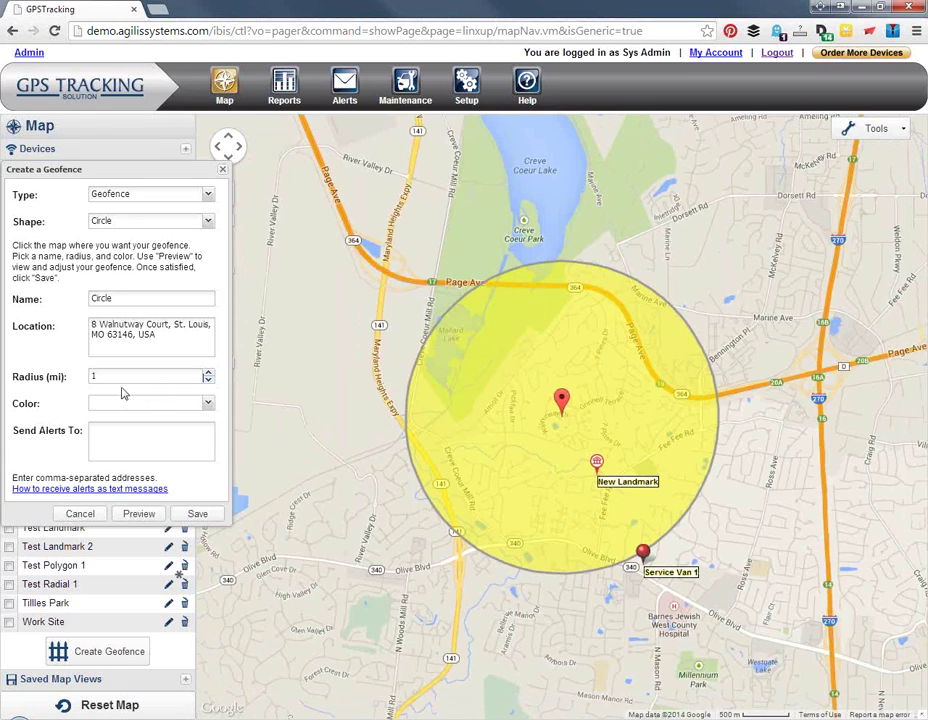
left_click(91, 378)
type(".")
left_click(140, 514)
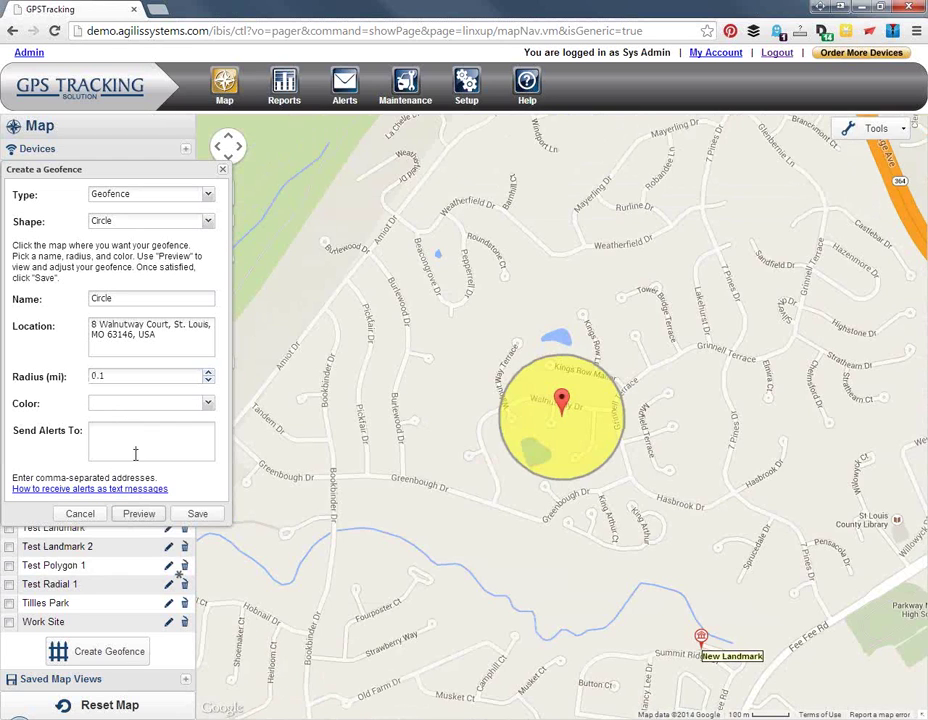
Set the circular geofence's color to teal 008080 and save it with no alert recipients.
left_click(207, 402)
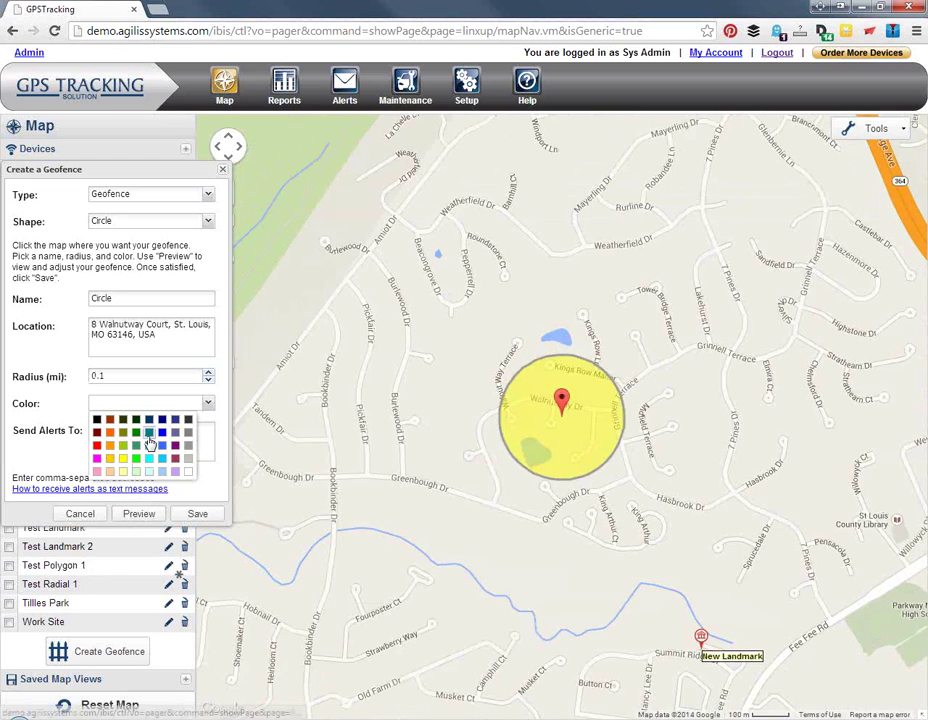
left_click(149, 444)
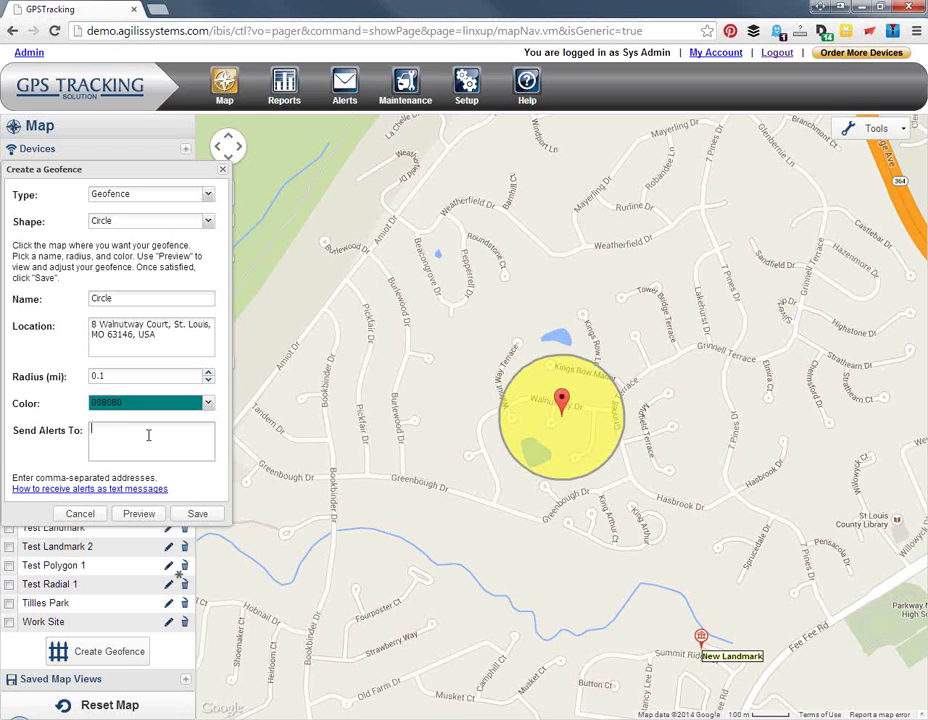
left_click(191, 515)
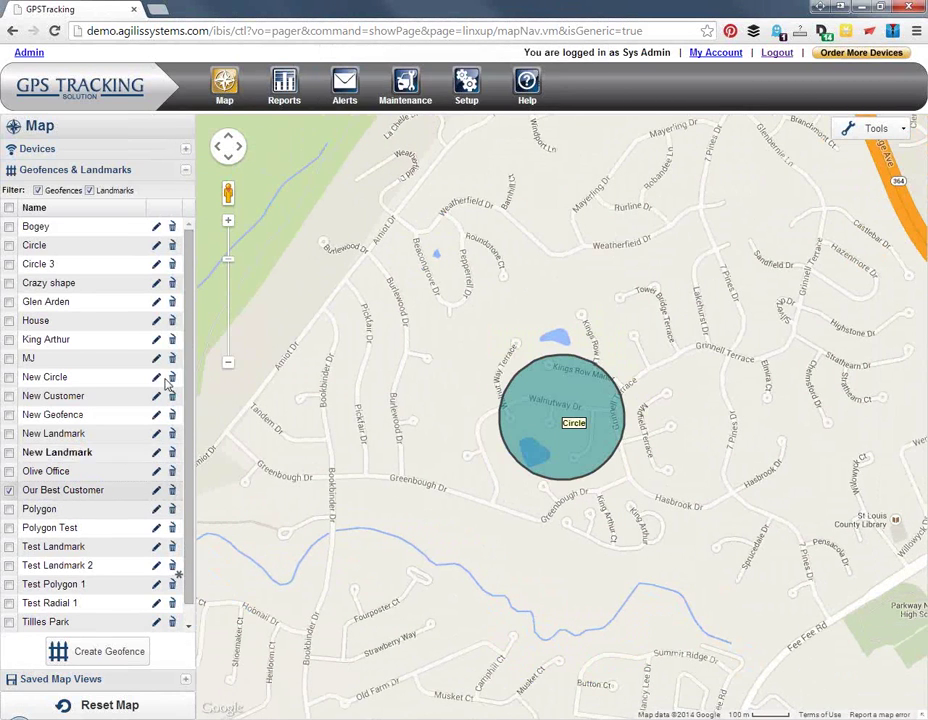
Start another entry of type Geofence with the Polygon shape and name it New Fence.
left_click(110, 662)
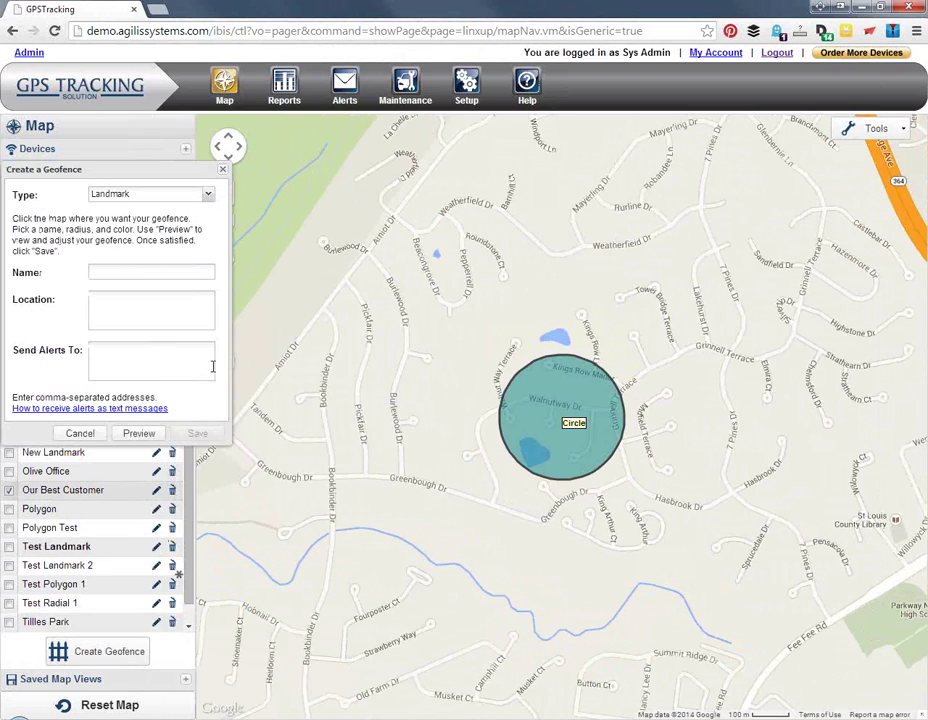
left_click(207, 194)
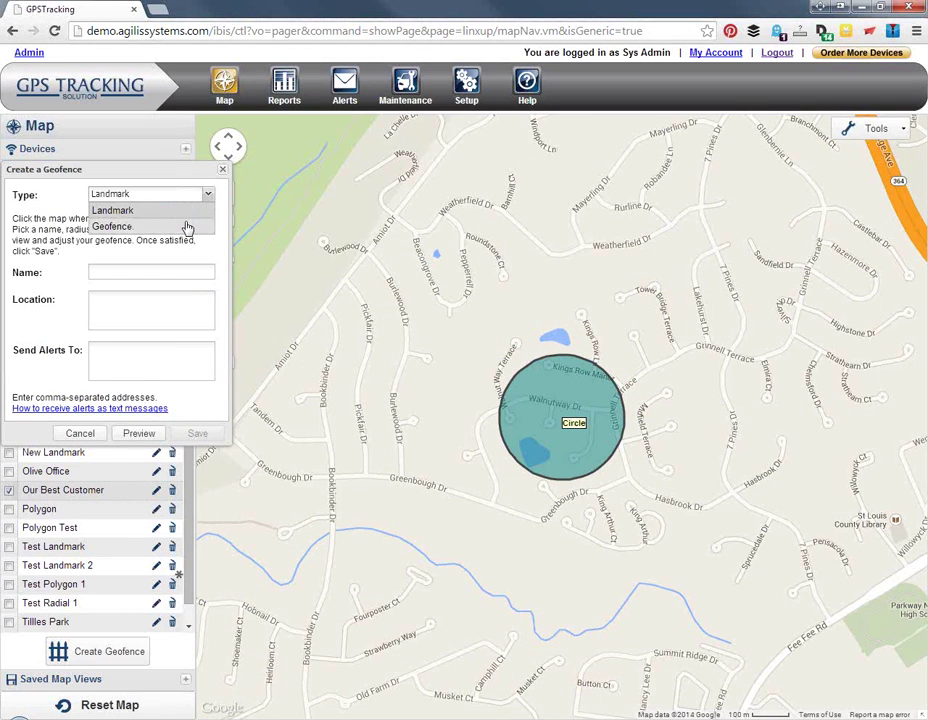
left_click(204, 221)
left_click(207, 222)
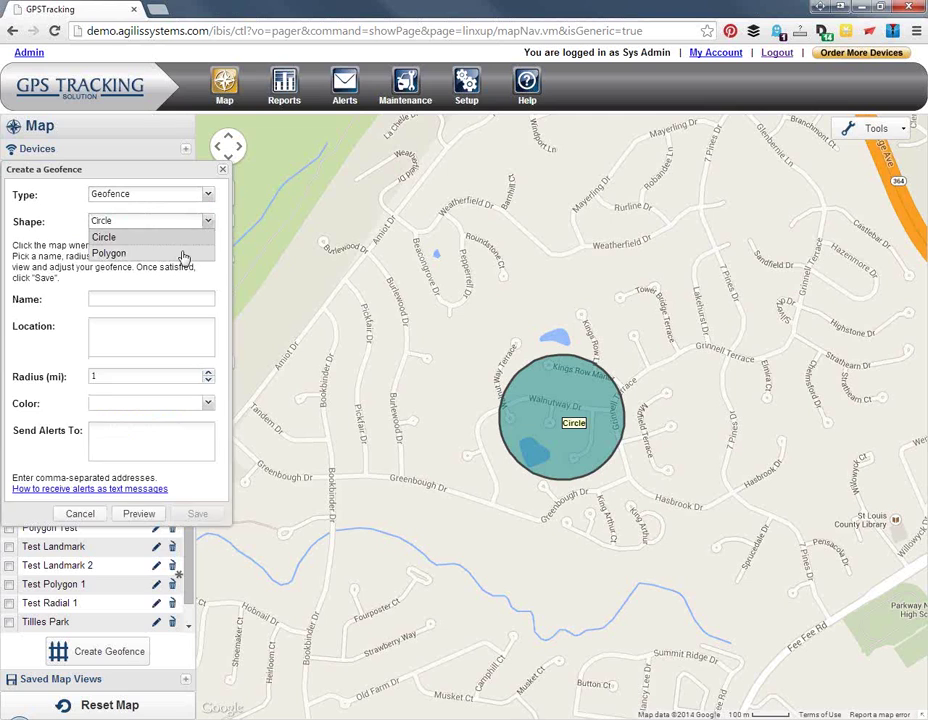
left_click(184, 255)
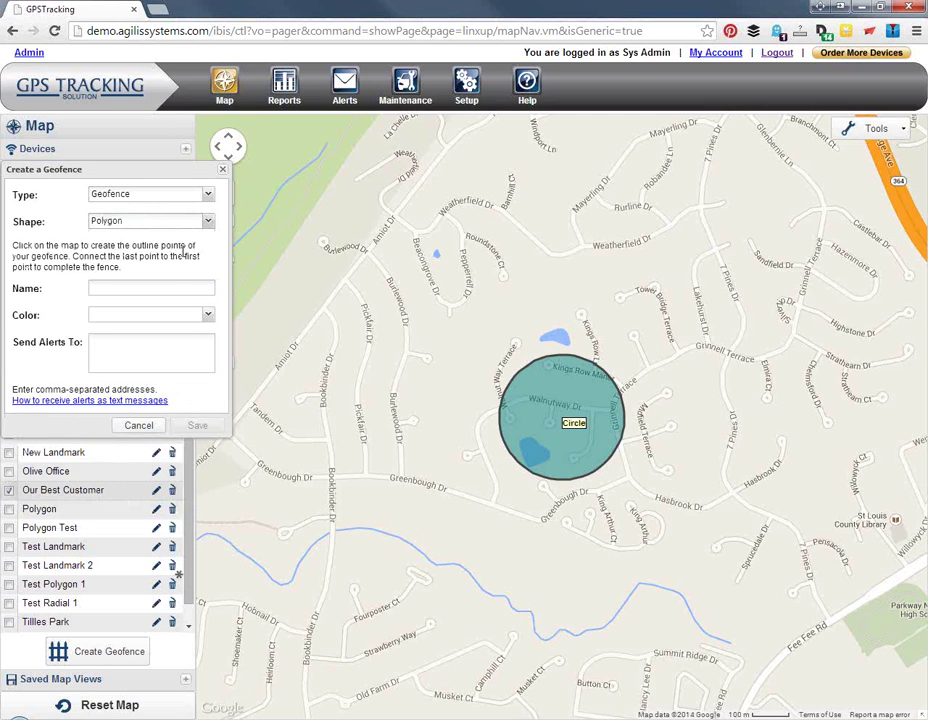
left_click(154, 284)
type("New Fence")
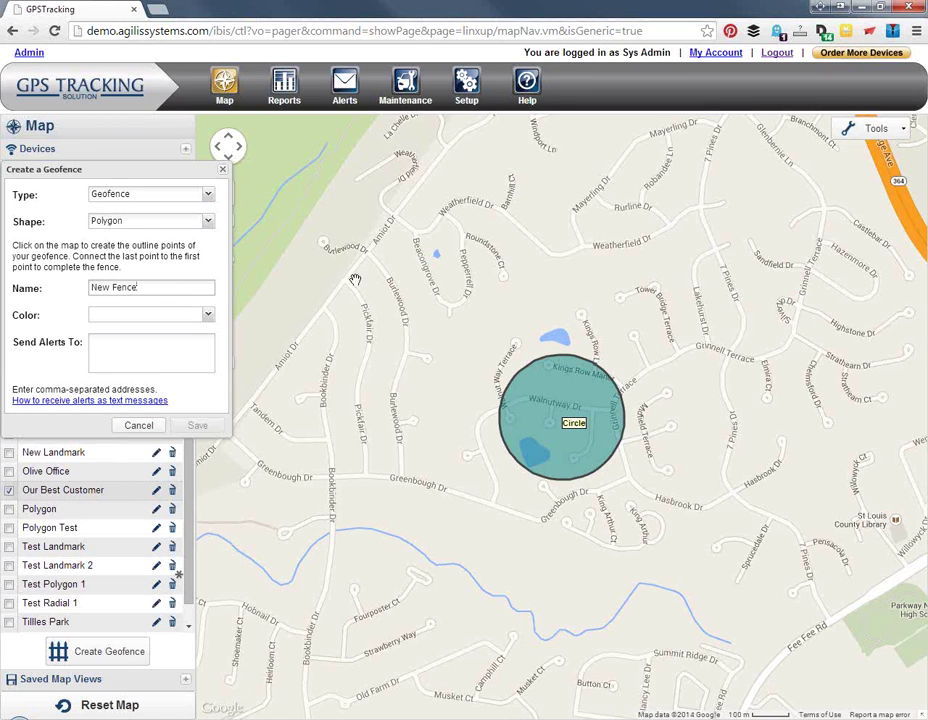
Outline a closed seven-point polygon on the map around Beacongrove Dr, northwest of the Circle geofence.
left_click(399, 176)
left_click(455, 186)
left_click(493, 228)
left_click(473, 297)
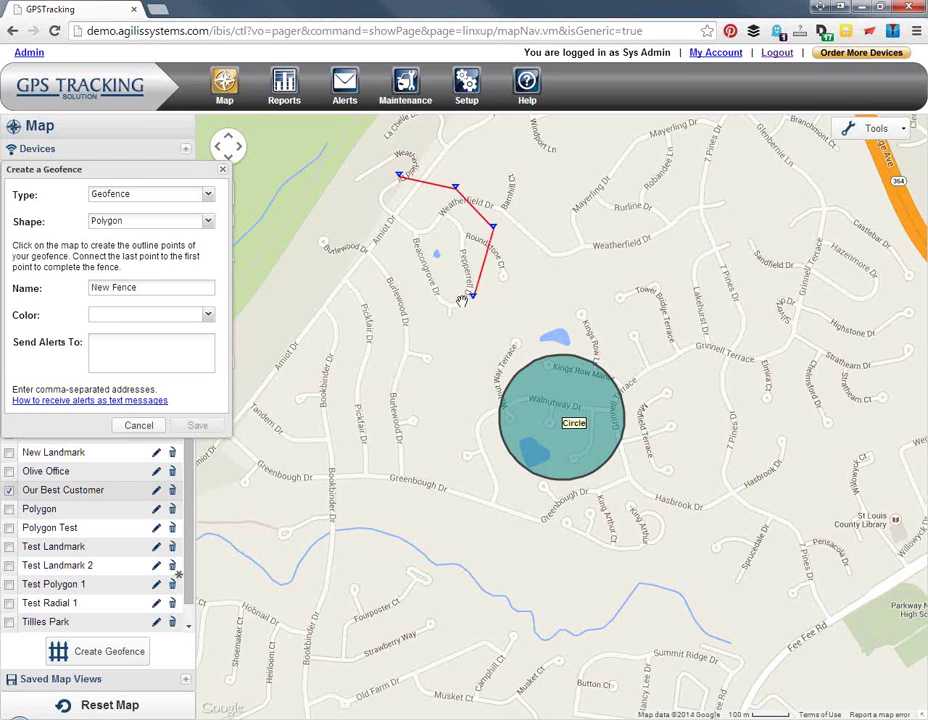
left_click(399, 318)
left_click(327, 265)
left_click(328, 207)
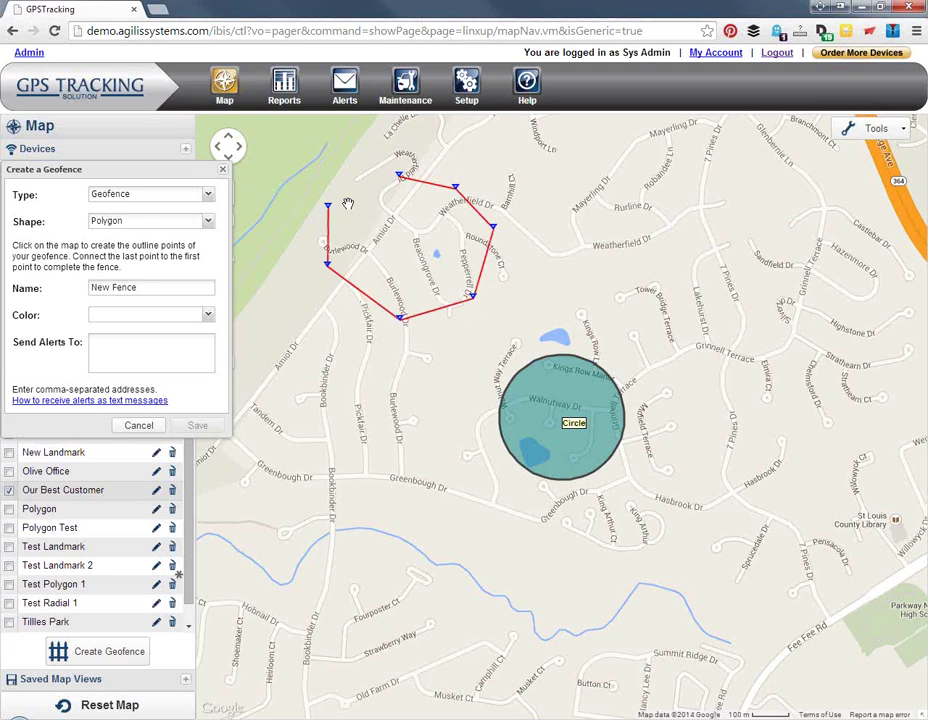
left_click(400, 176)
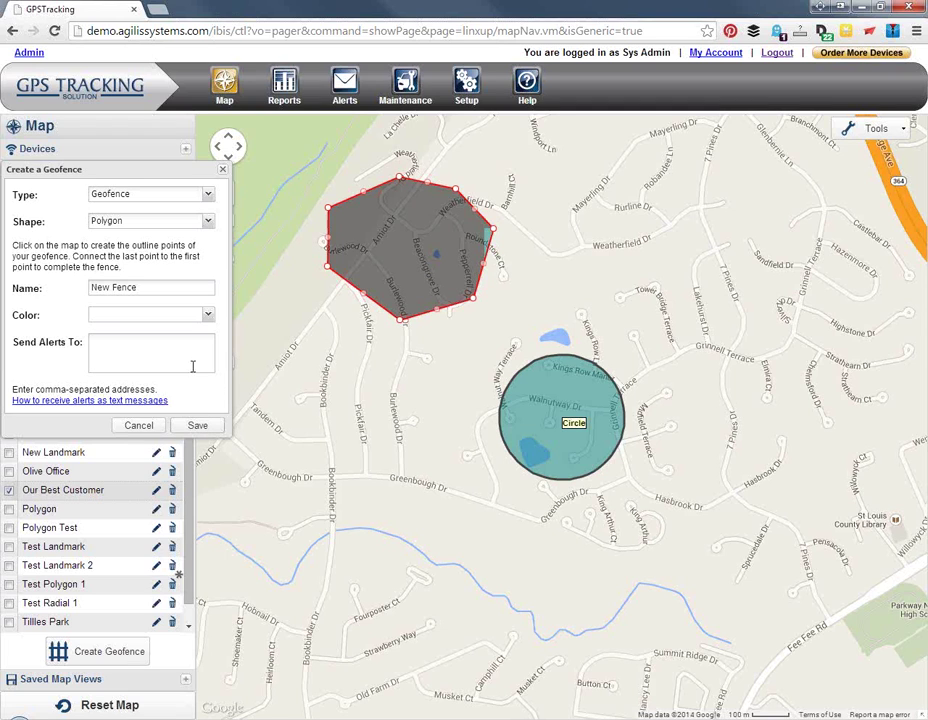
Set the polygon geofence's color to 00CCFF and save it with no alert recipients.
left_click(207, 315)
left_click(160, 369)
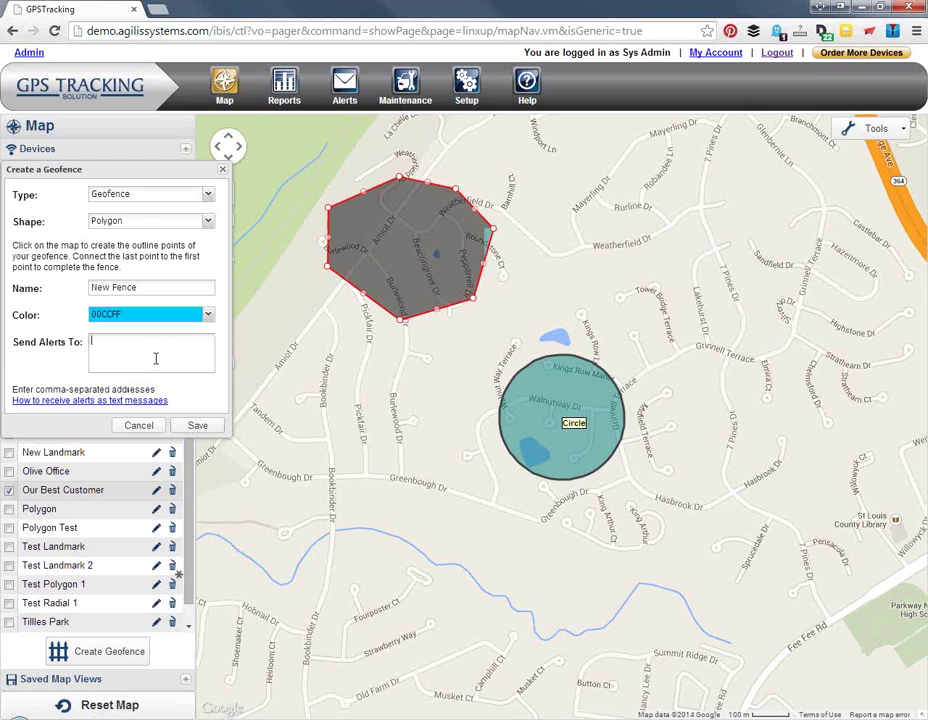
left_click(155, 358)
left_click(196, 426)
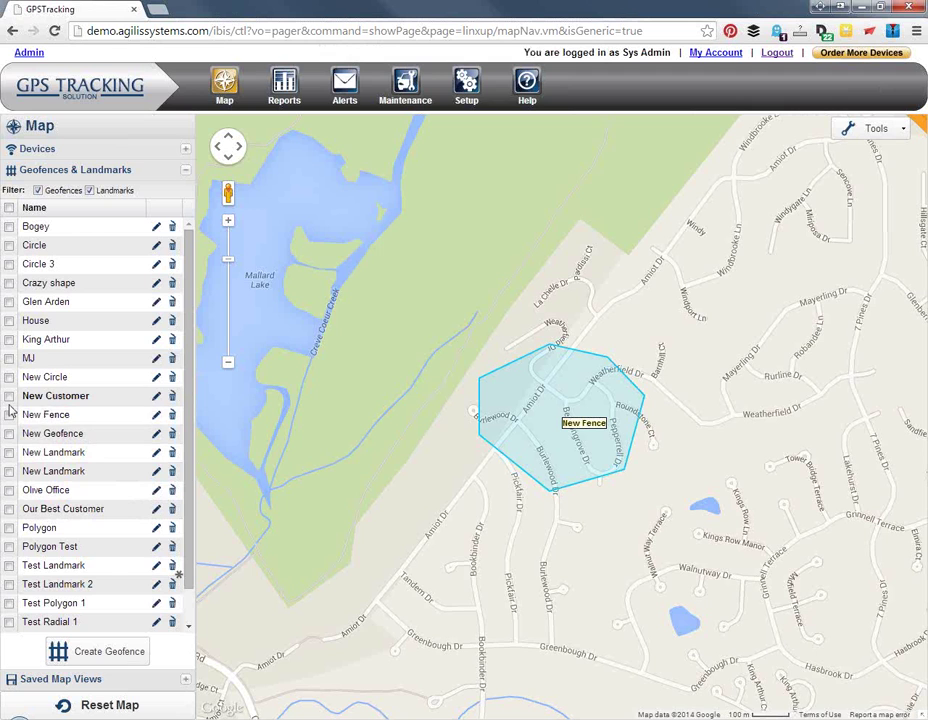
Show King Arthur, New Customer and New Fence on the map, and hide all three again.
left_click(9, 340)
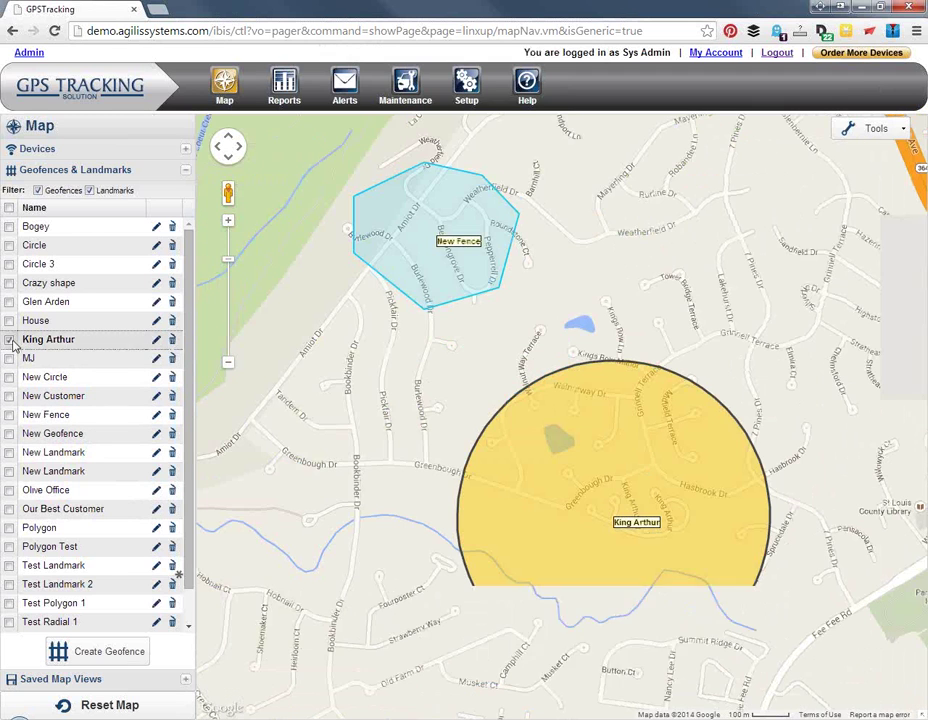
left_click(9, 396)
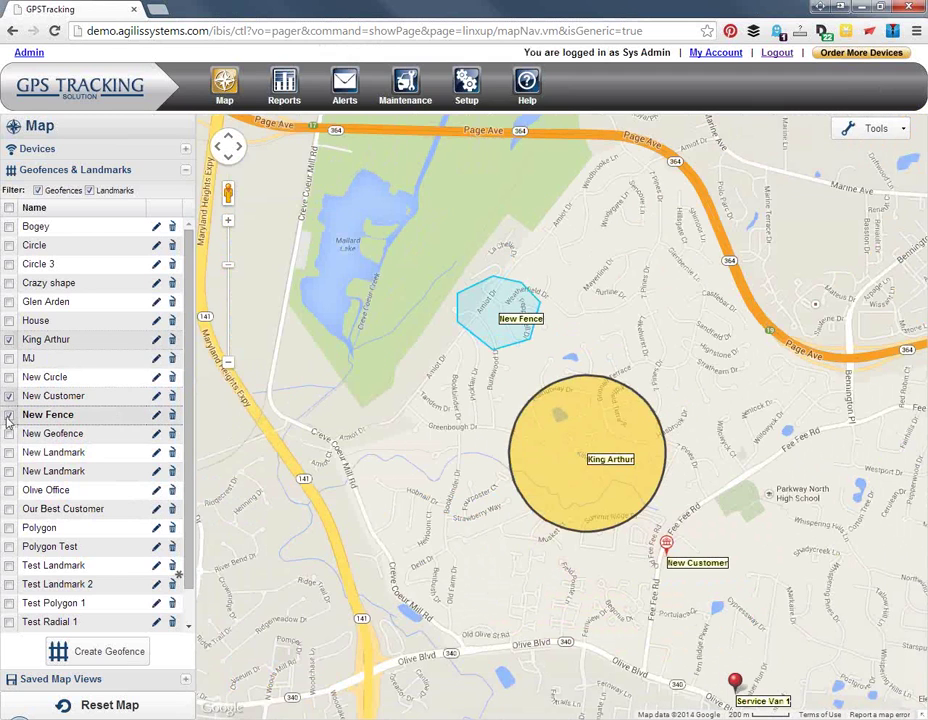
left_click(9, 414)
left_click(9, 396)
left_click(9, 340)
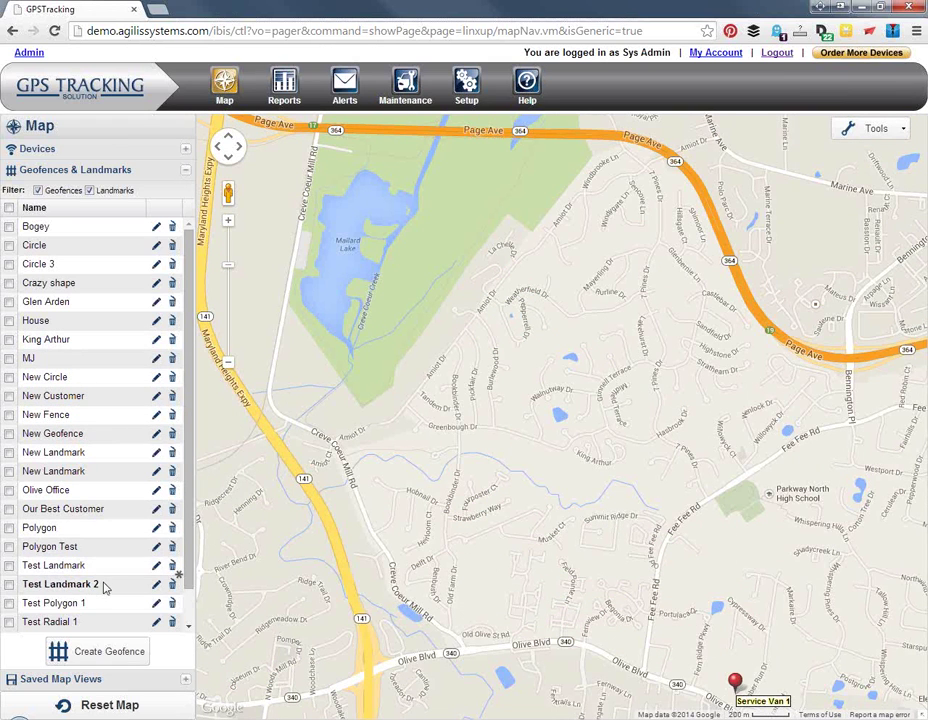
Edit Test Polygon 1 by pulling its northeast edge outward at two midpoint markers, and save the geofence.
left_click(156, 606)
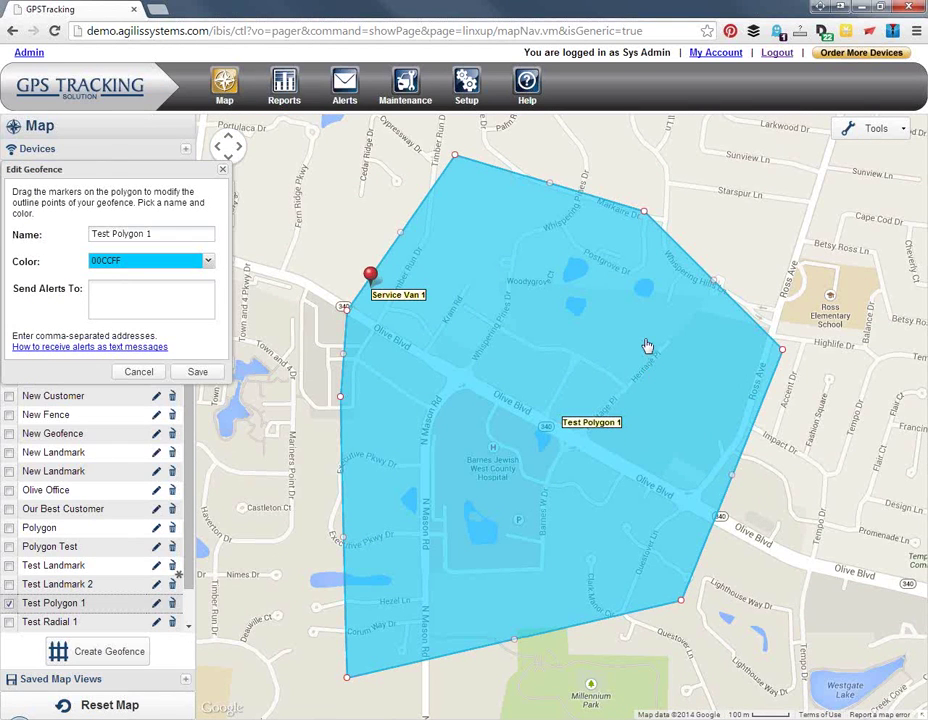
left_click_drag(713, 285, 768, 218)
left_click_drag(710, 204, 707, 178)
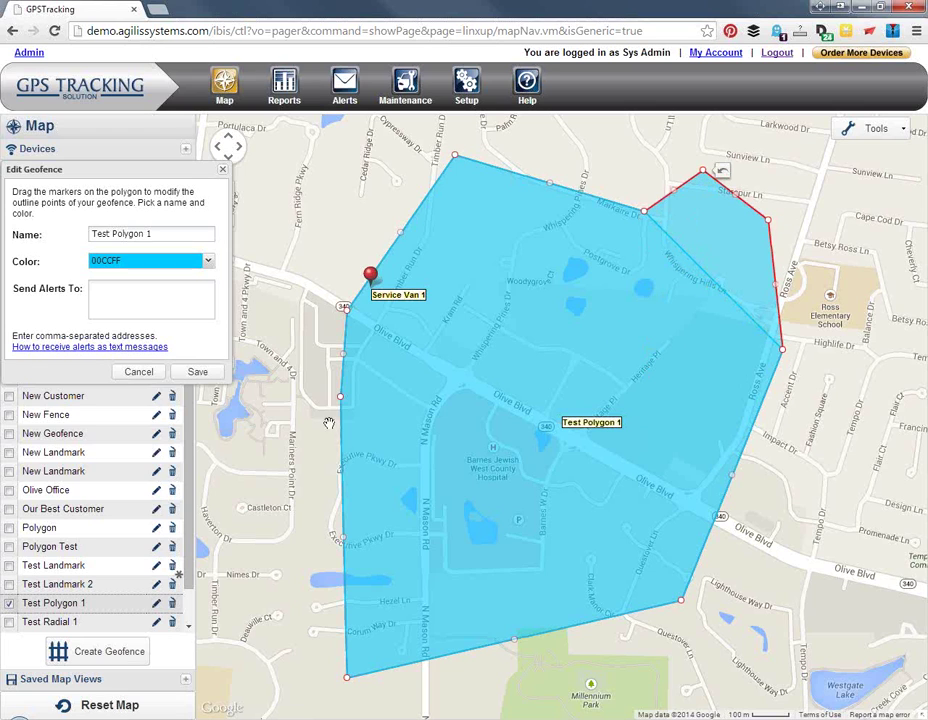
left_click(197, 371)
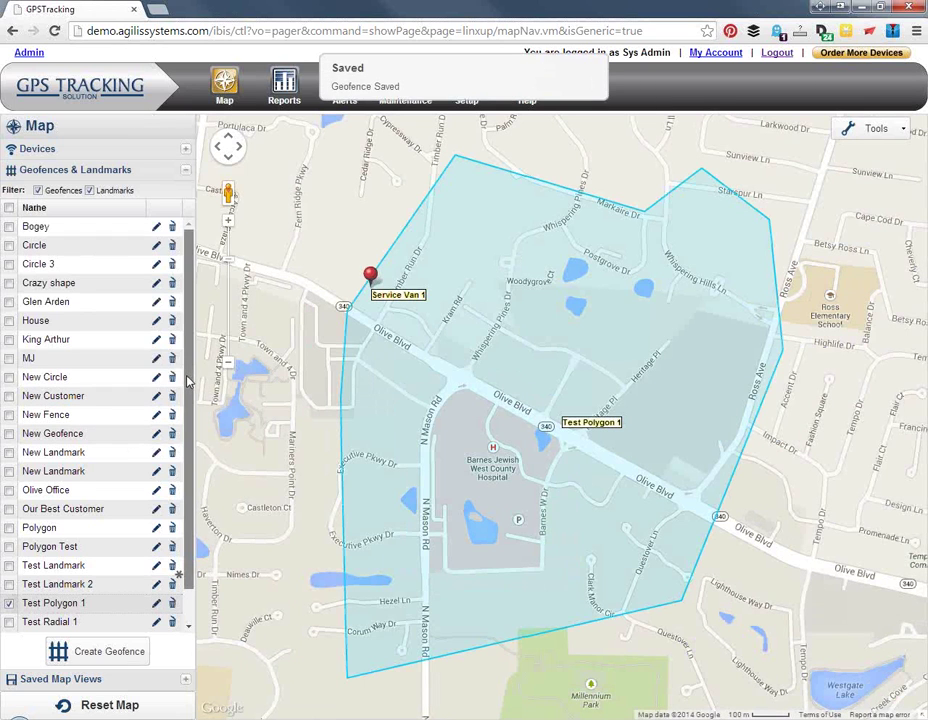
Delete the Olive Office landmark from the list and confirm the deletion.
scroll(187, 390, "down", 2)
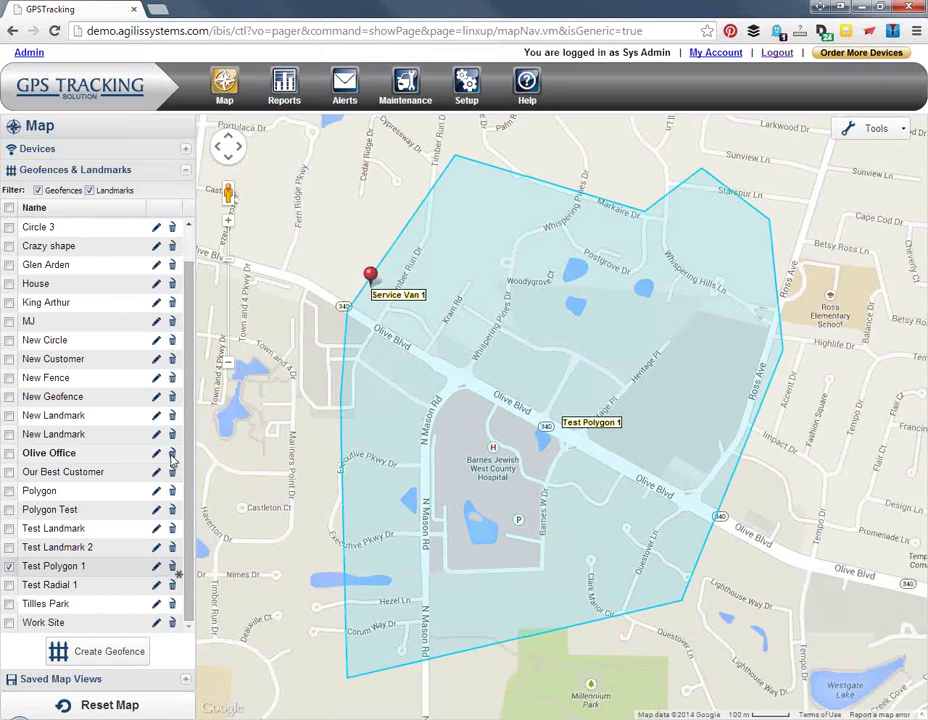
left_click(172, 454)
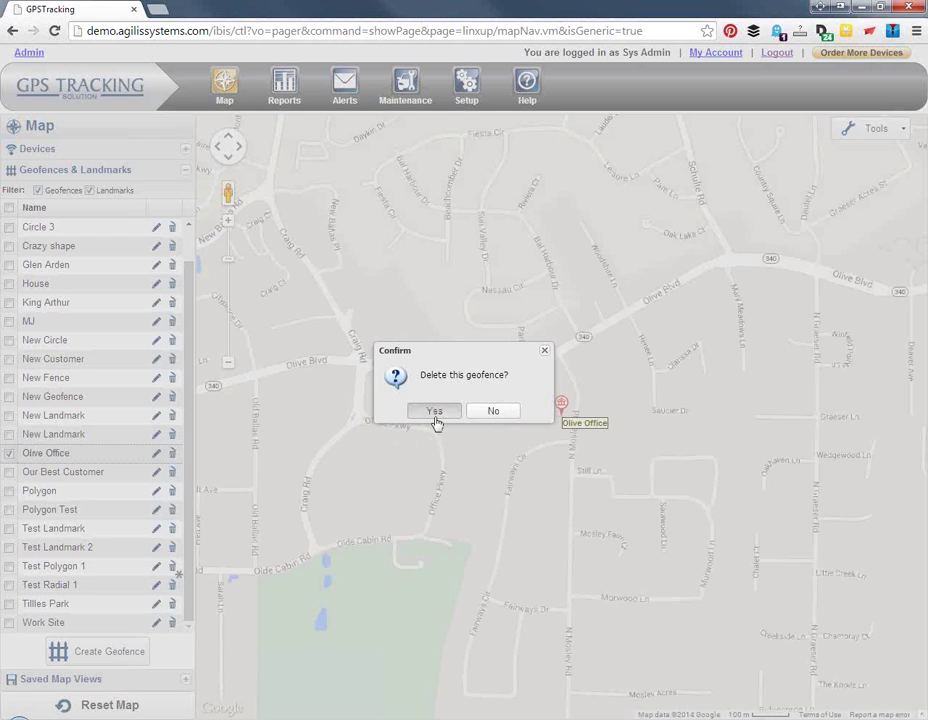
left_click(434, 412)
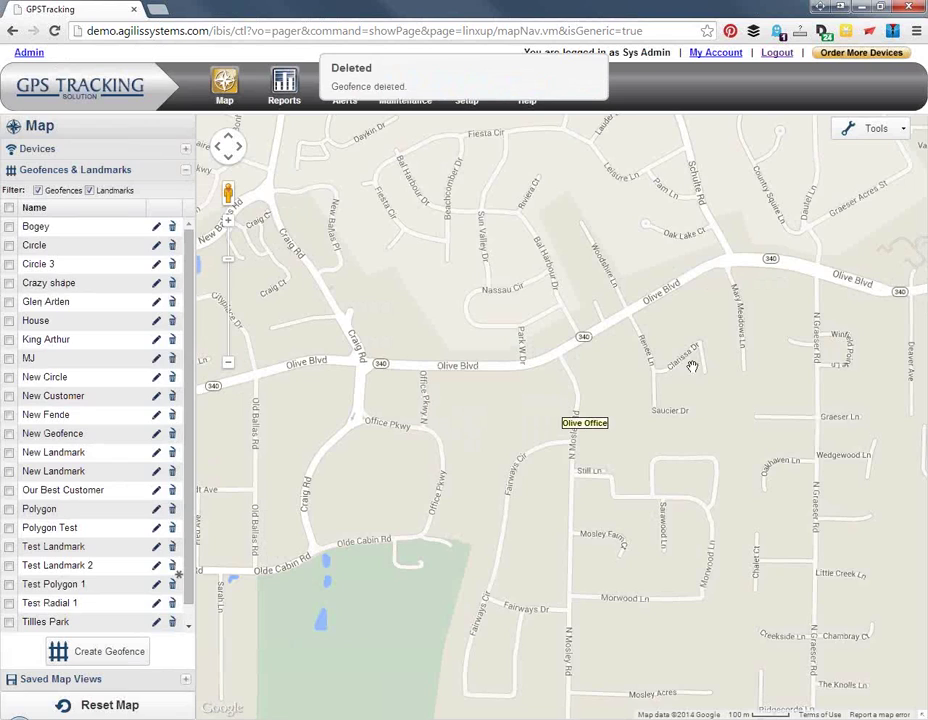